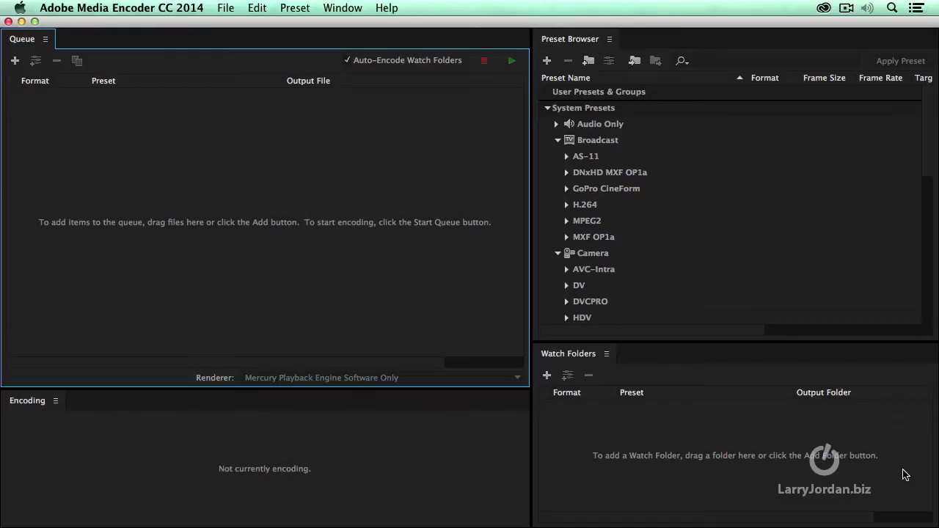
# Step: Point out the queue, watch folders and encoding progress panels, selecting the MXF OP1a preset
pyautogui.click(905, 475)
pyautogui.click(860, 237)
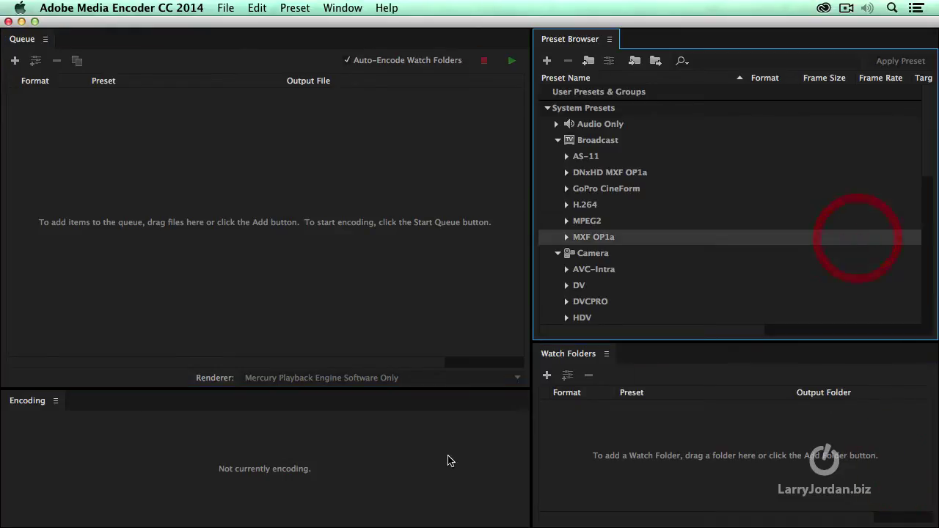
pyautogui.click(446, 456)
pyautogui.click(453, 325)
pyautogui.click(549, 450)
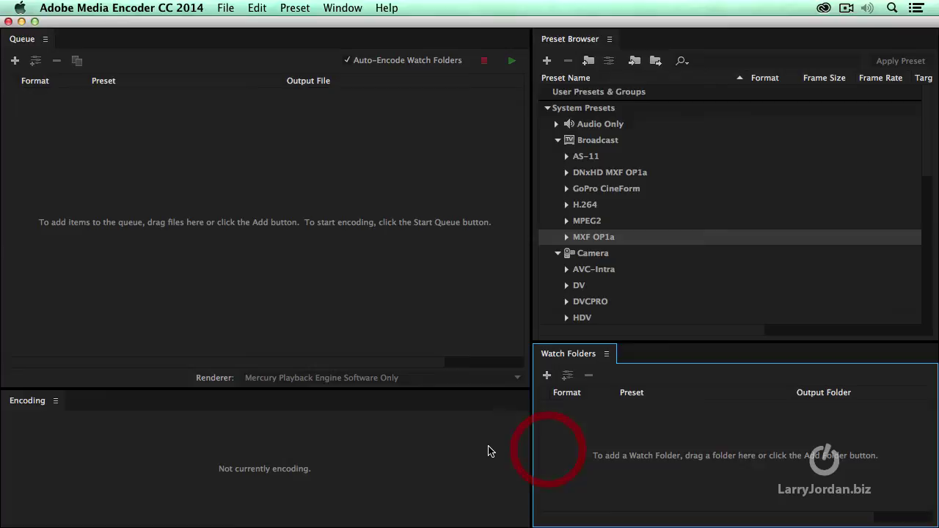
pyautogui.click(489, 451)
pyautogui.click(479, 325)
pyautogui.click(549, 428)
pyautogui.click(474, 341)
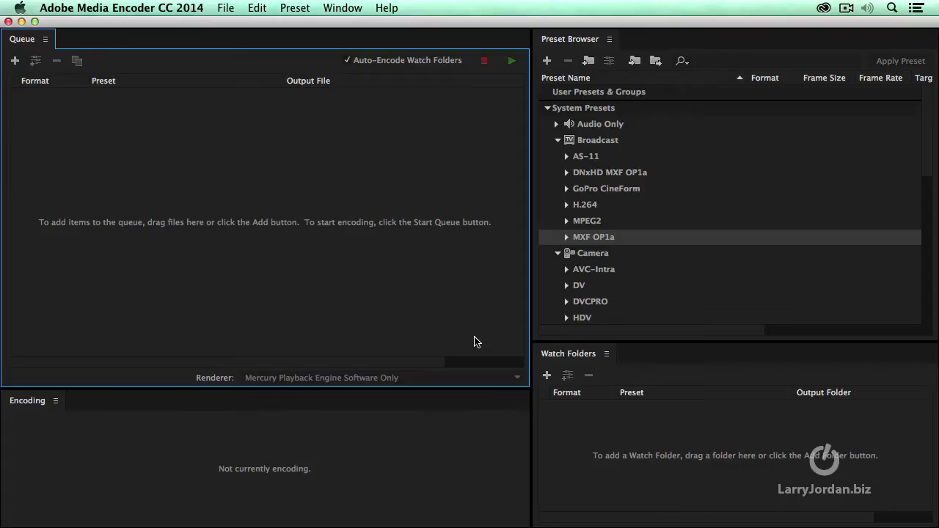
# Step: Select the AVC-Intra preset group, then revisit the watch folders, encoding progress and empty queue
pyautogui.click(684, 273)
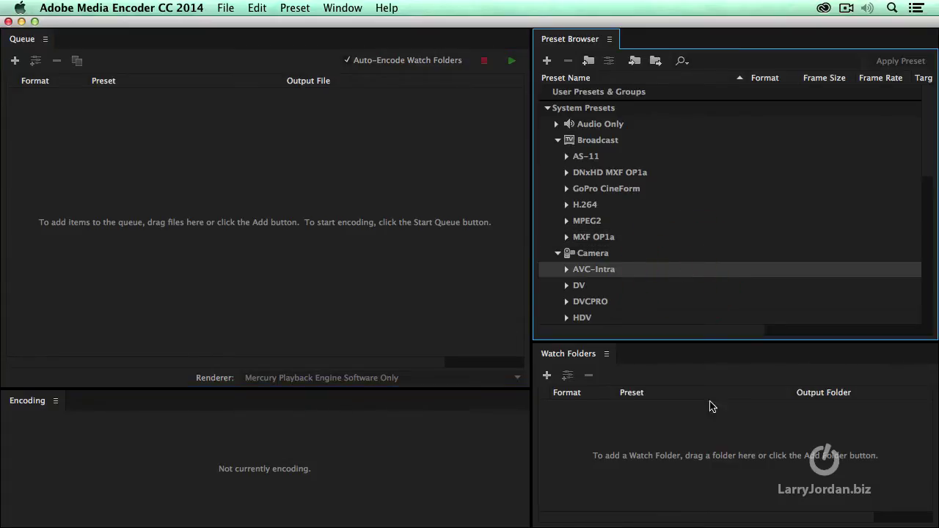
pyautogui.click(716, 429)
pyautogui.click(372, 485)
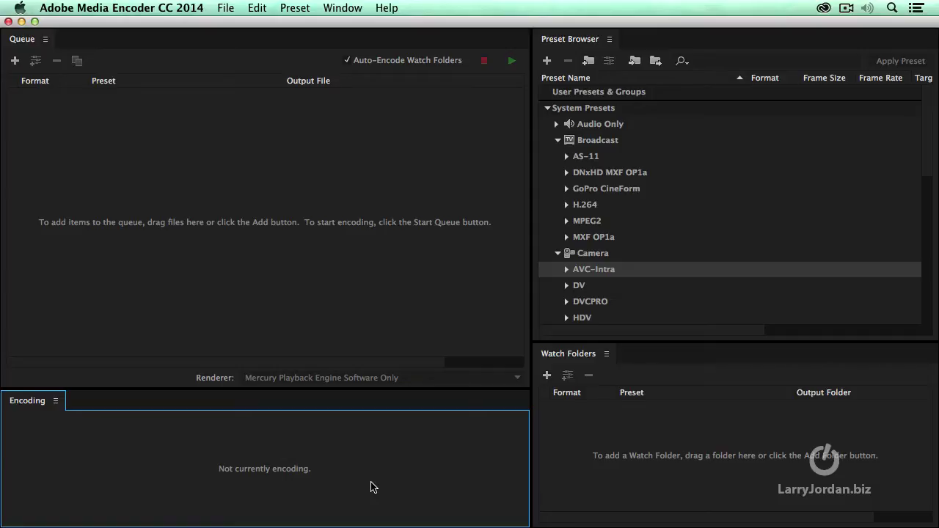
pyautogui.click(262, 238)
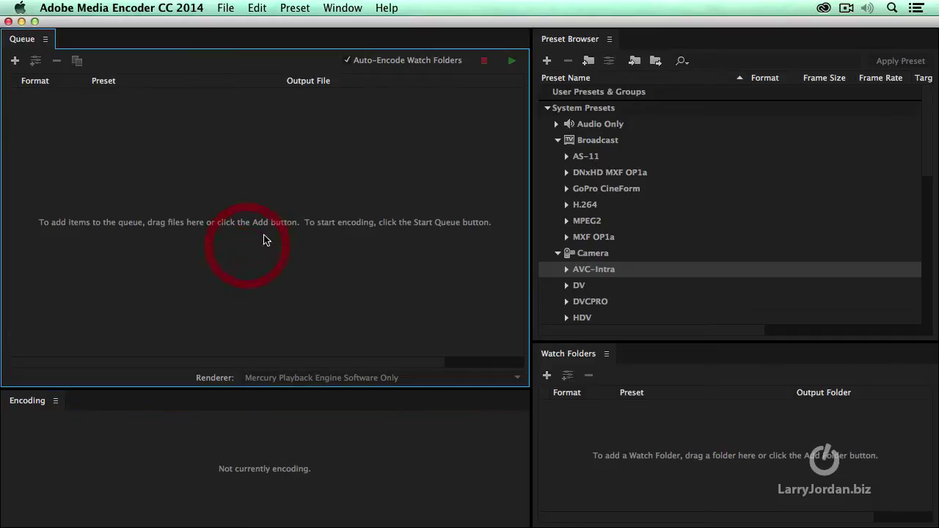
# Step: Look through the File menu without running anything, then shift the encoder window left to reveal the desktop
pyautogui.click(220, 7)
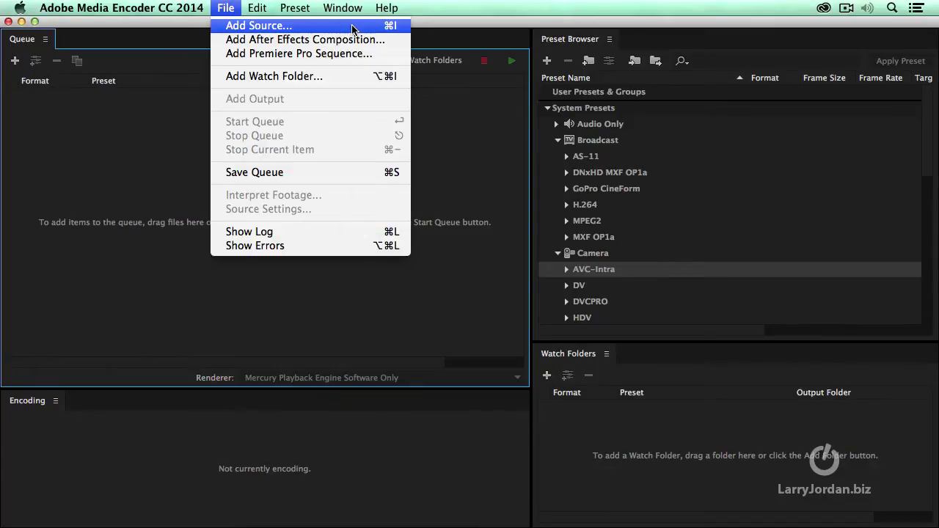
pyautogui.click(489, 176)
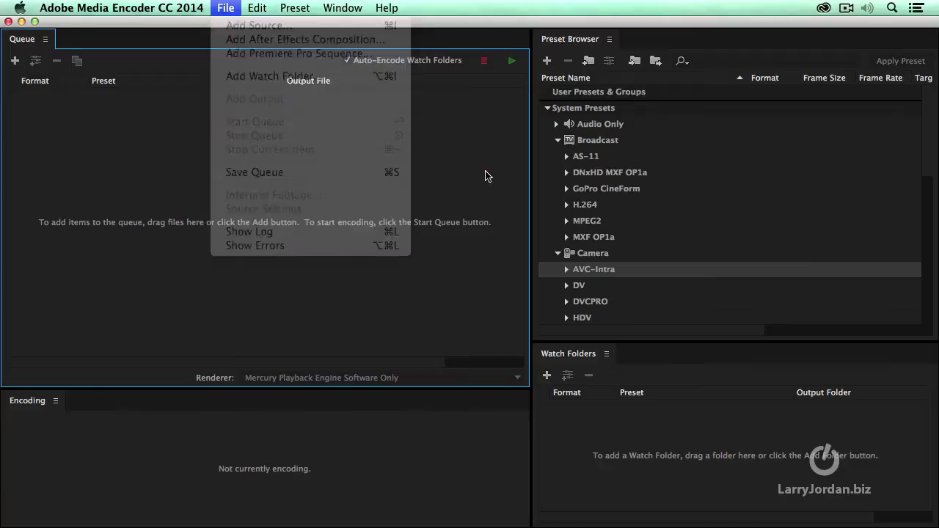
pyautogui.moveTo(505, 23); pyautogui.dragTo(398, 17)
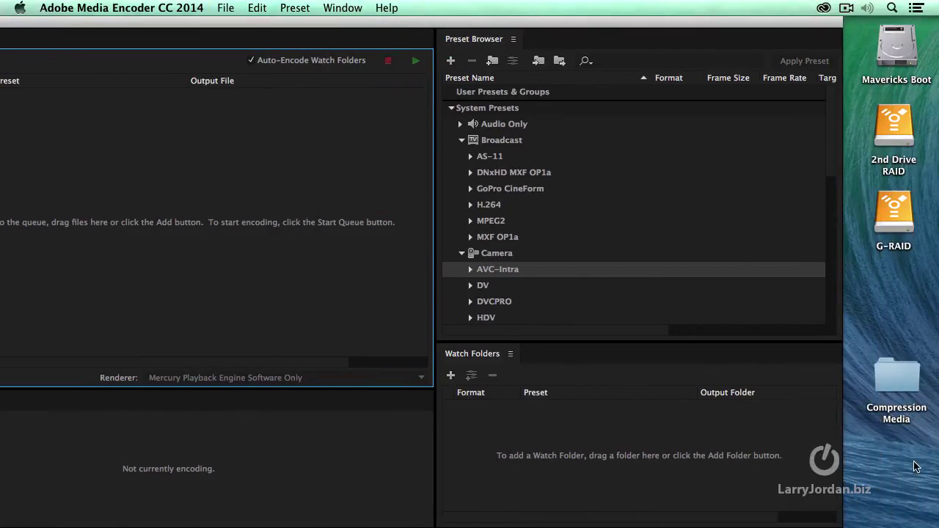
# Step: Open the Compression Media folder, add CU Sea Turtle v2.mov to the queue, and close the folder
pyautogui.click(894, 380)
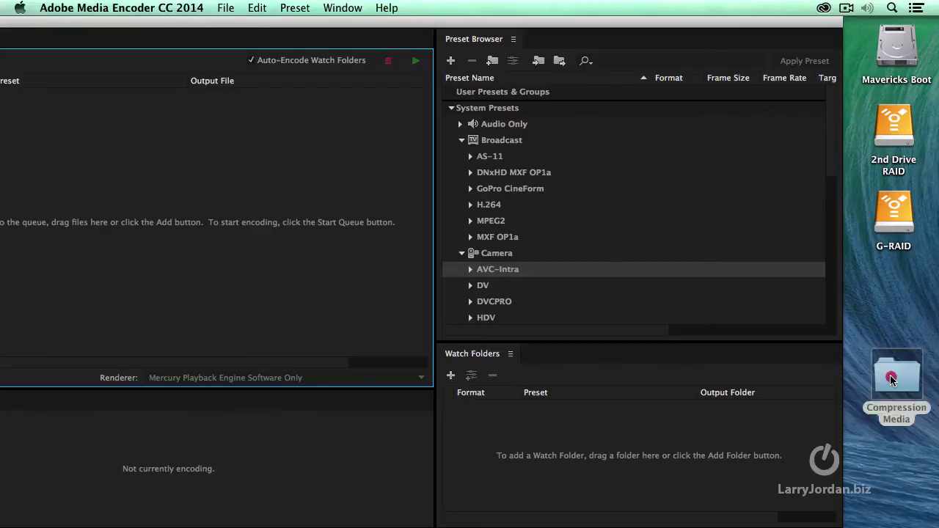
pyautogui.doubleClick(890, 399)
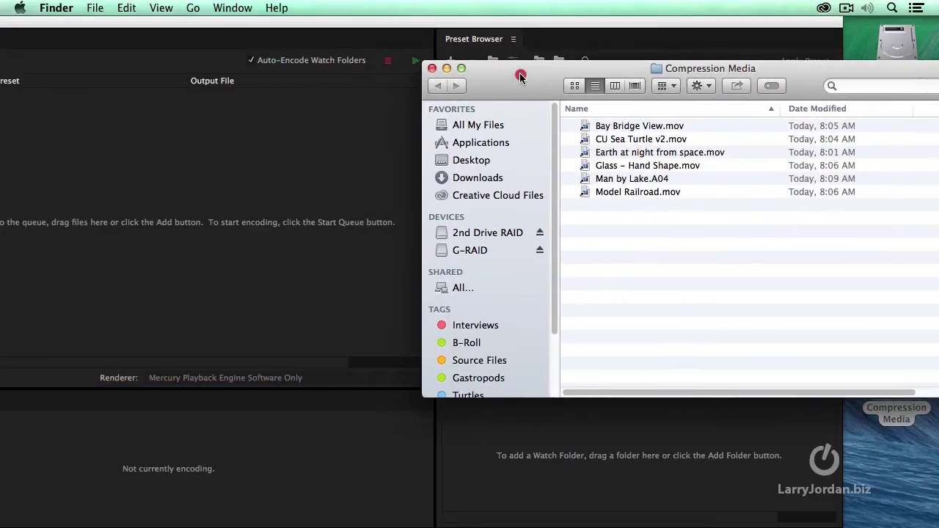
pyautogui.moveTo(520, 76); pyautogui.dragTo(531, 76)
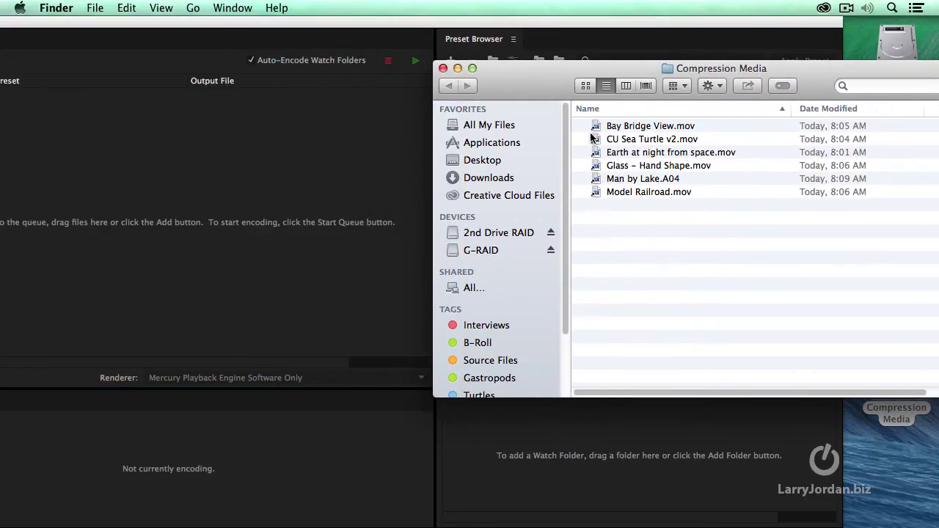
pyautogui.moveTo(594, 139); pyautogui.dragTo(170, 141)
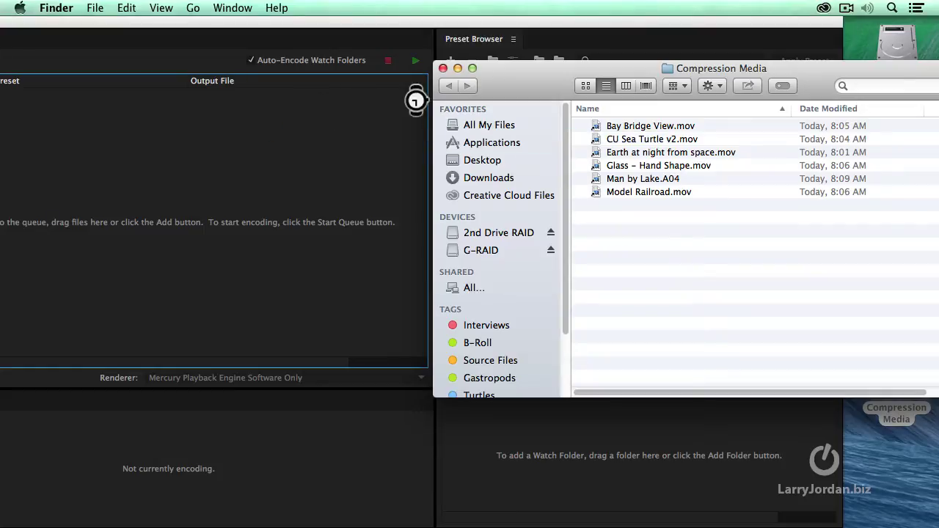
pyautogui.click(443, 68)
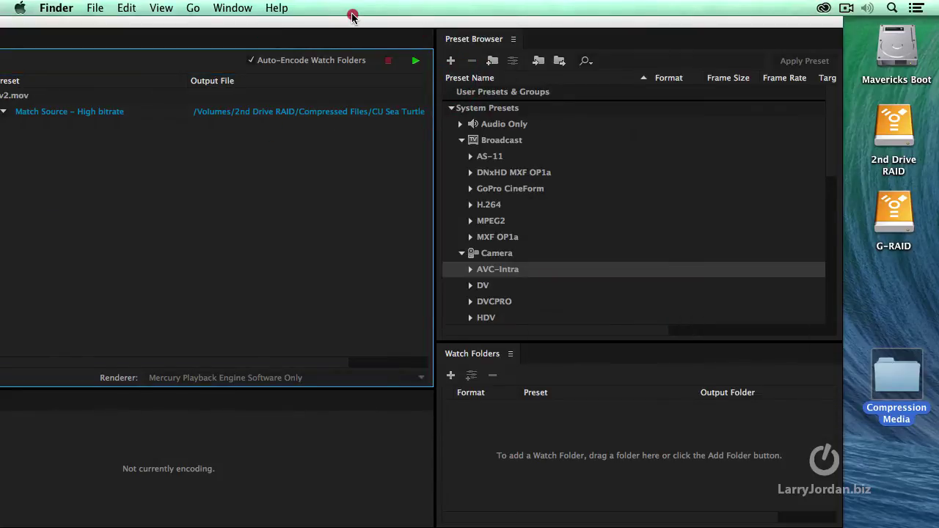
pyautogui.moveTo(352, 17); pyautogui.dragTo(429, 18)
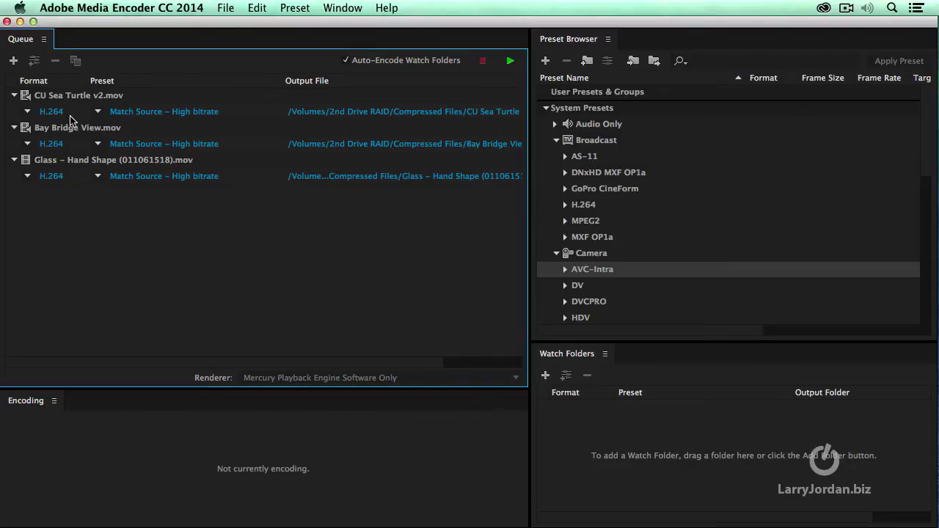
# Step: Queue Bay Bridge View.mov and Glass – Hand Shape (011061518).mov with H.264 Match Source – High bitrate
pyautogui.moveTo(70, 101)
pyautogui.moveTo(72, 132)
# Step: From Web Video > YouTube, add YouTube 1080p HD and YouTube 480p SD Wide outputs to CU Sea Turtle v2.mov
pyautogui.scroll(-4, 673, 213)
pyautogui.scroll(-5, 673, 213)
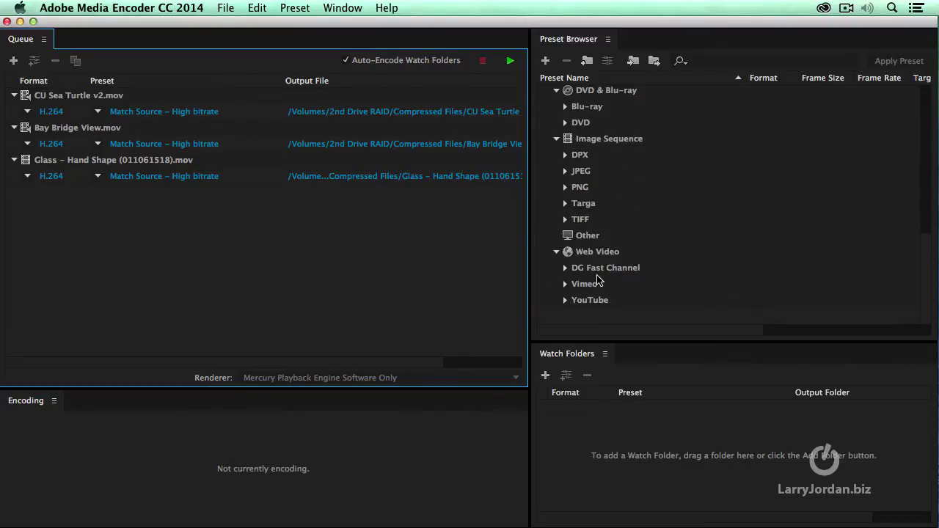
pyautogui.click(587, 301)
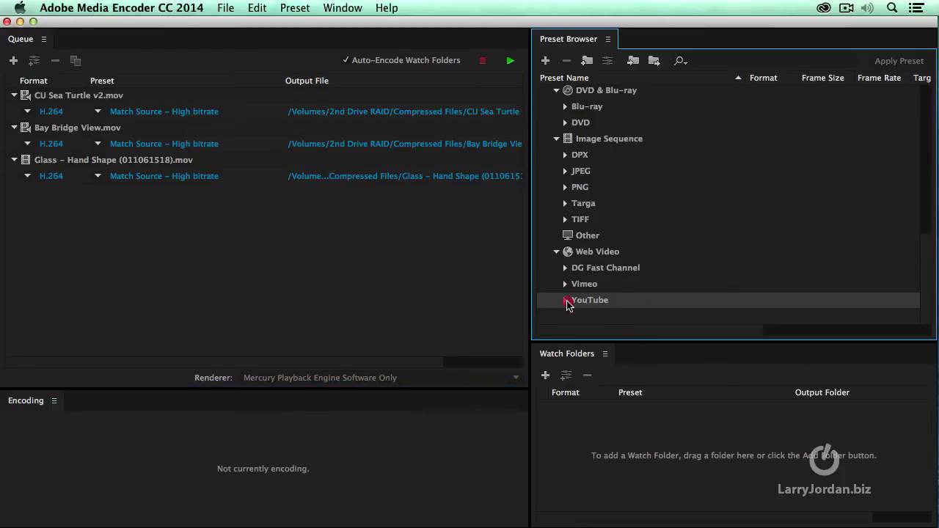
pyautogui.click(565, 300)
pyautogui.scroll(-2, 628, 272)
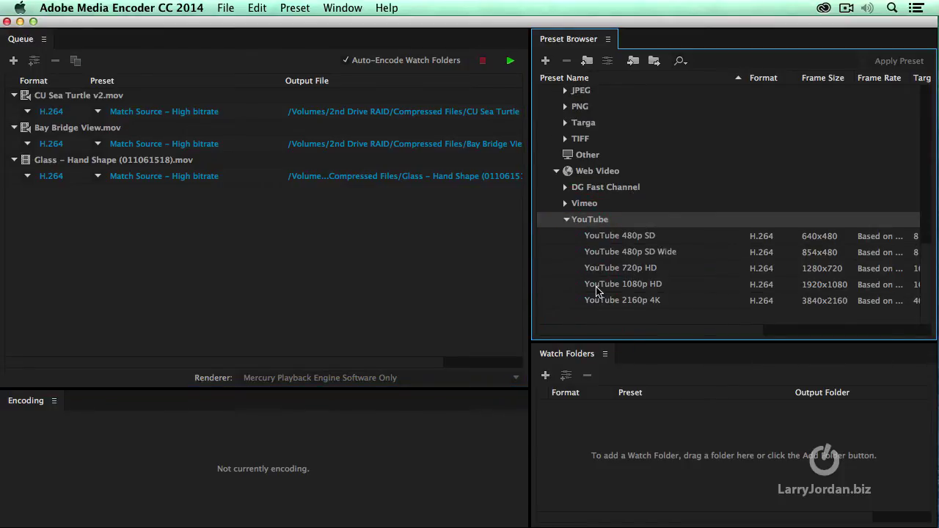
pyautogui.moveTo(601, 285); pyautogui.dragTo(139, 97)
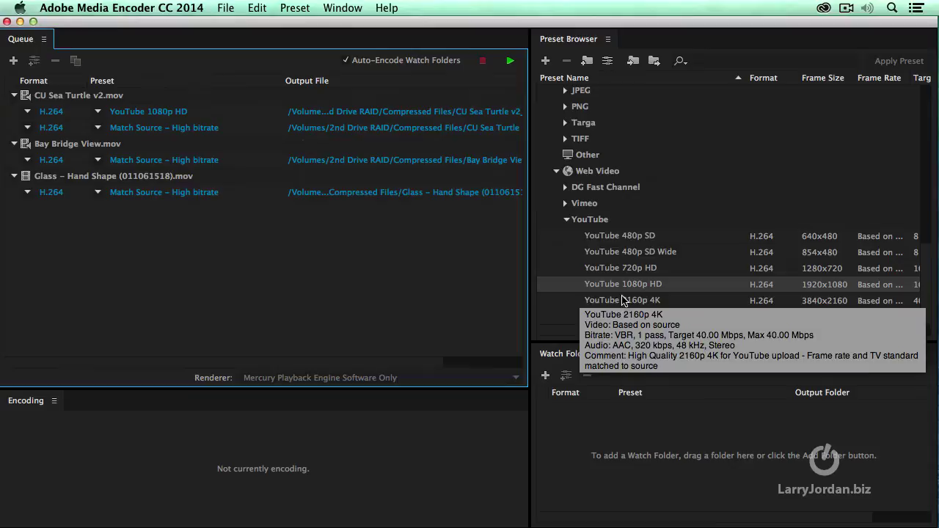
pyautogui.click(601, 253)
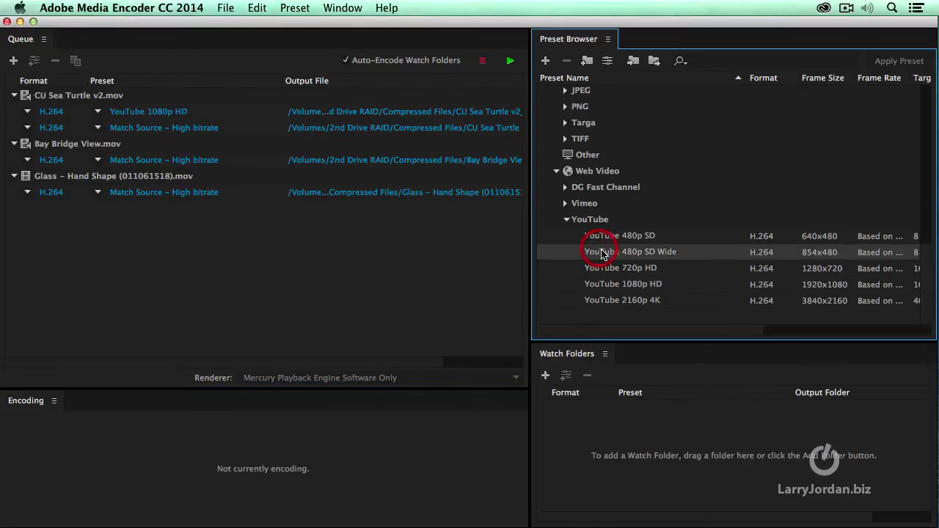
pyautogui.moveTo(601, 253); pyautogui.dragTo(137, 100)
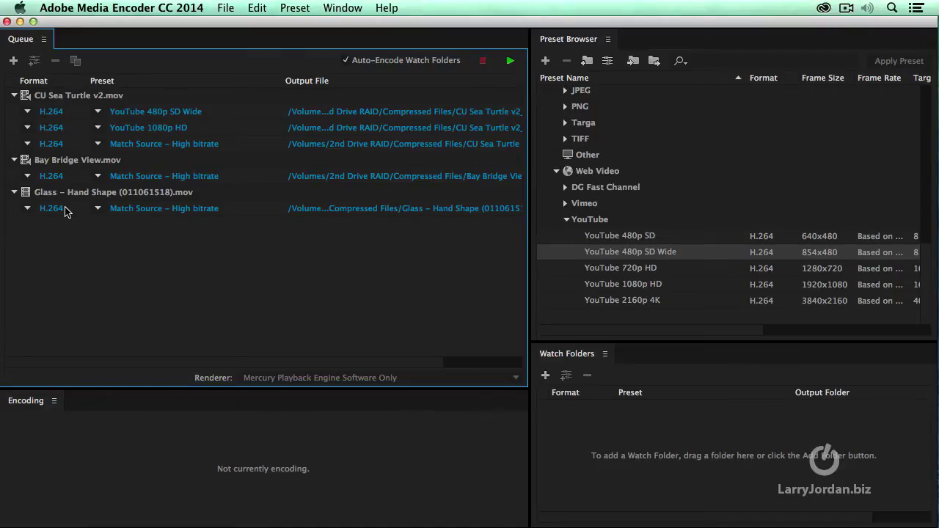
# Step: Delete the Sea Turtle's Match Source and YouTube 1080p HD outputs, confirming each removal
pyautogui.click(239, 149)
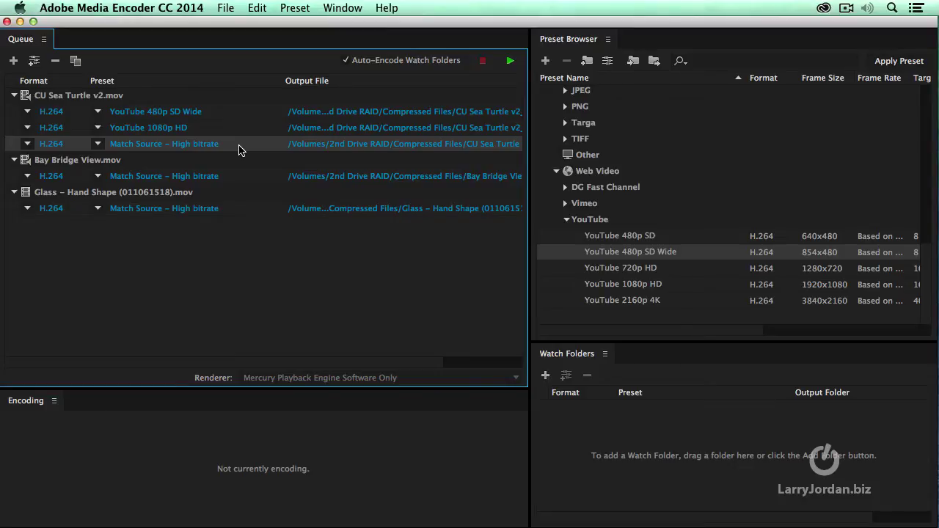
pyautogui.press('Delete')
pyautogui.click(608, 322)
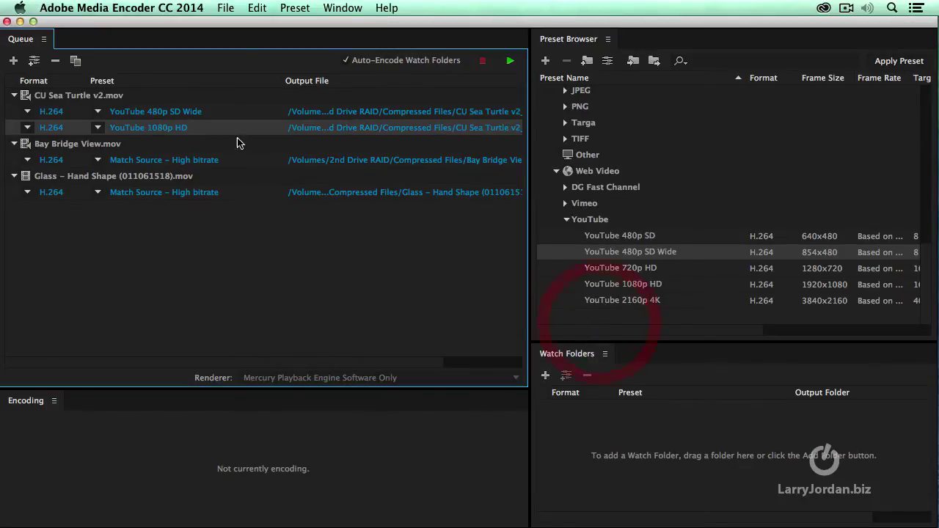
pyautogui.press('Delete')
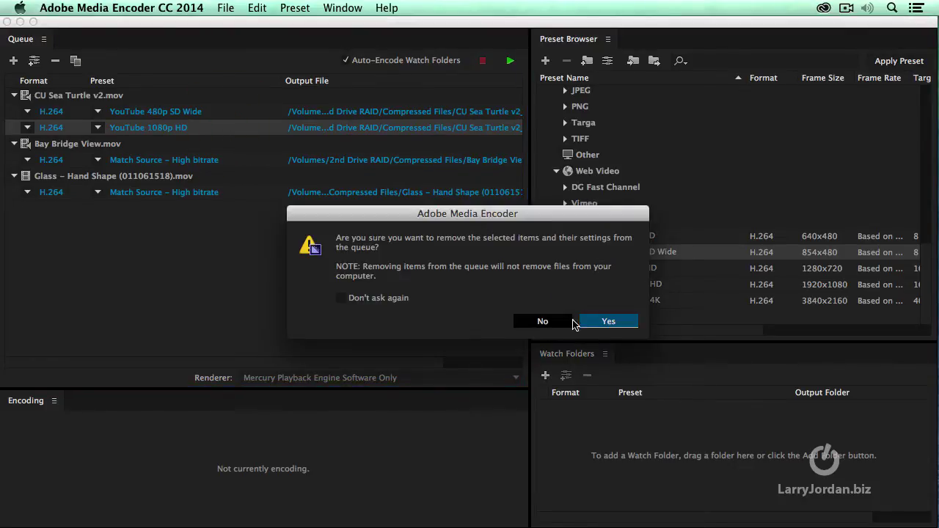
pyautogui.click(606, 323)
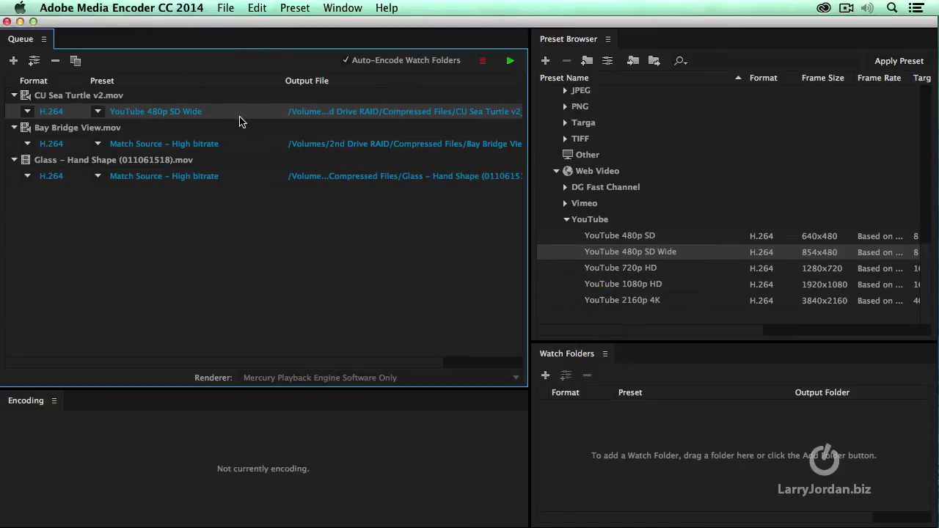
# Step: Apply the Camera > AVC-Intra 50 720 preset to CU Sea Turtle v2.mov
pyautogui.scroll(10, 632, 260)
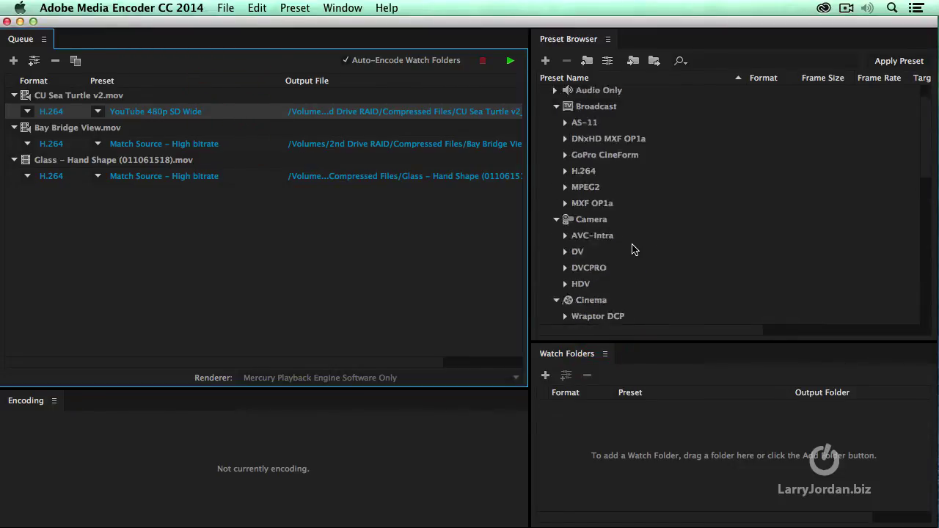
pyautogui.scroll(2, 634, 249)
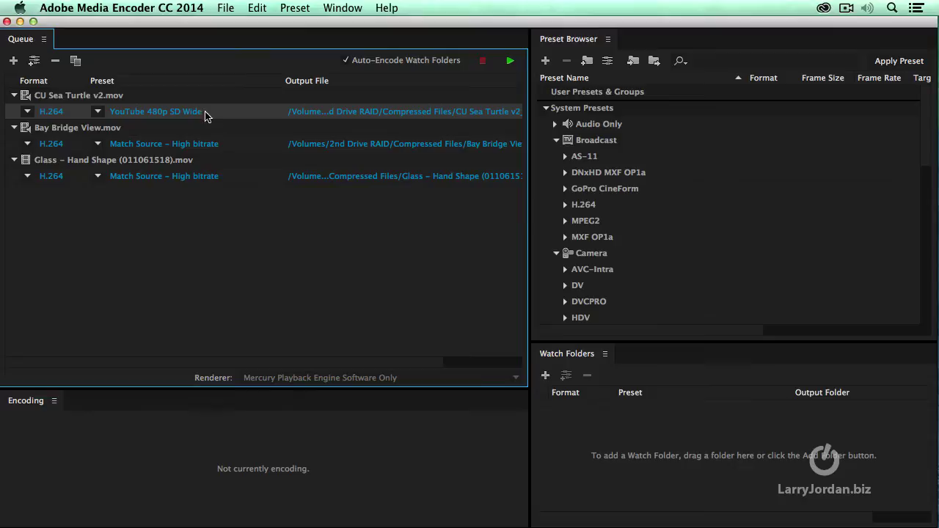
pyautogui.click(566, 270)
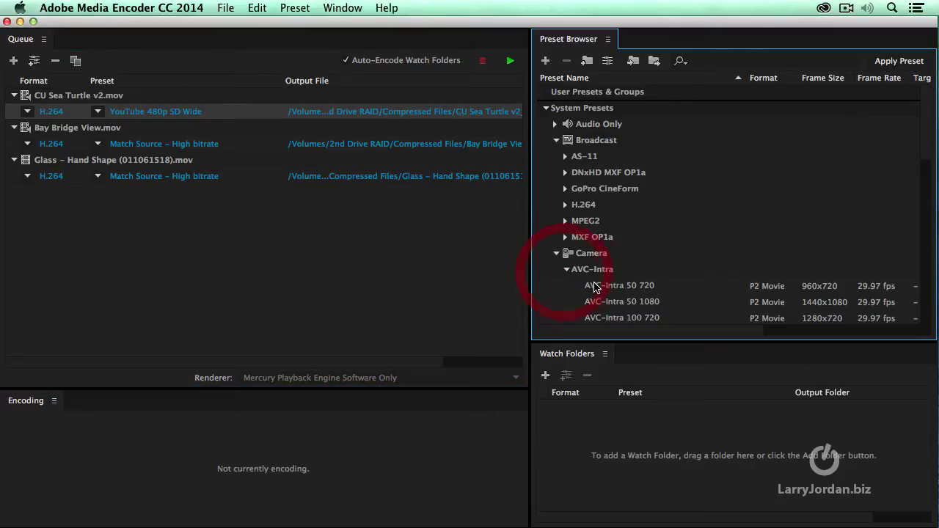
pyautogui.moveTo(596, 287); pyautogui.dragTo(217, 111)
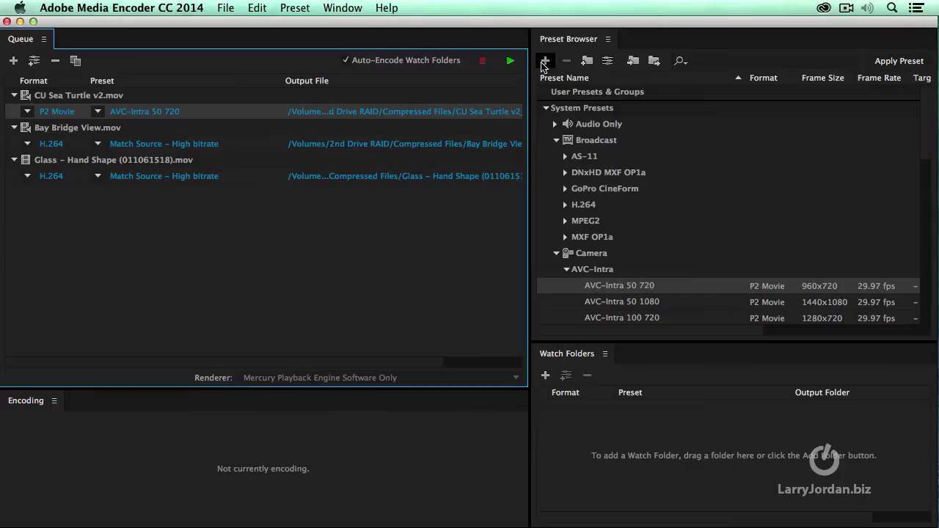
# Step: Create a new custom preset and move the Preset Settings window aside to uncover the queue
pyautogui.click(545, 61)
pyautogui.moveTo(372, 24); pyautogui.dragTo(631, 24)
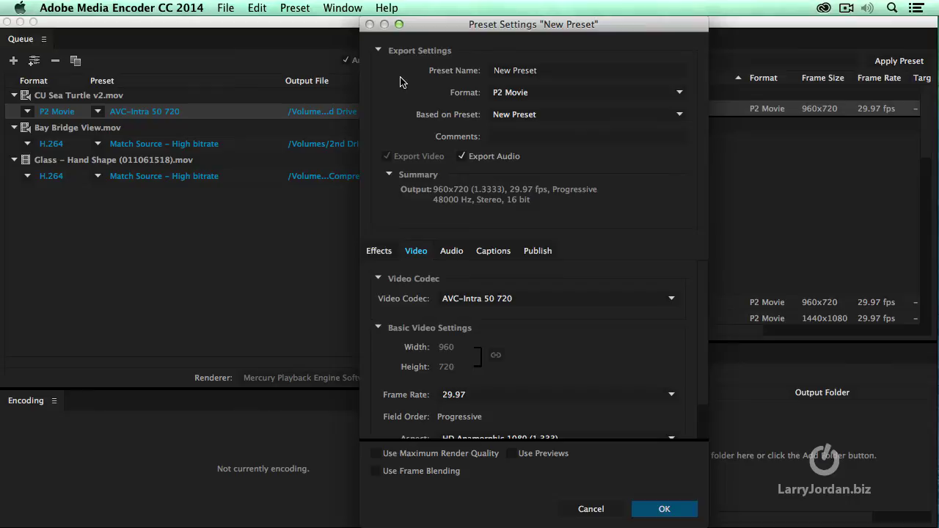
pyautogui.moveTo(481, 24); pyautogui.dragTo(505, 24)
# Step: Replace the default preset name with 'MP4 for Website'
pyautogui.click(589, 70)
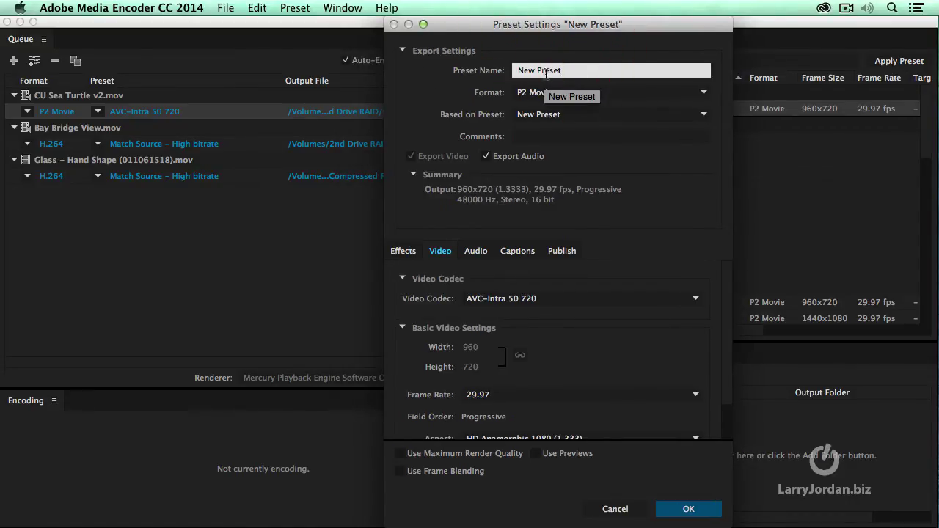
pyautogui.moveTo(589, 70); pyautogui.dragTo(489, 55)
pyautogui.write('MP4 for Website')
pyautogui.press('Tab')
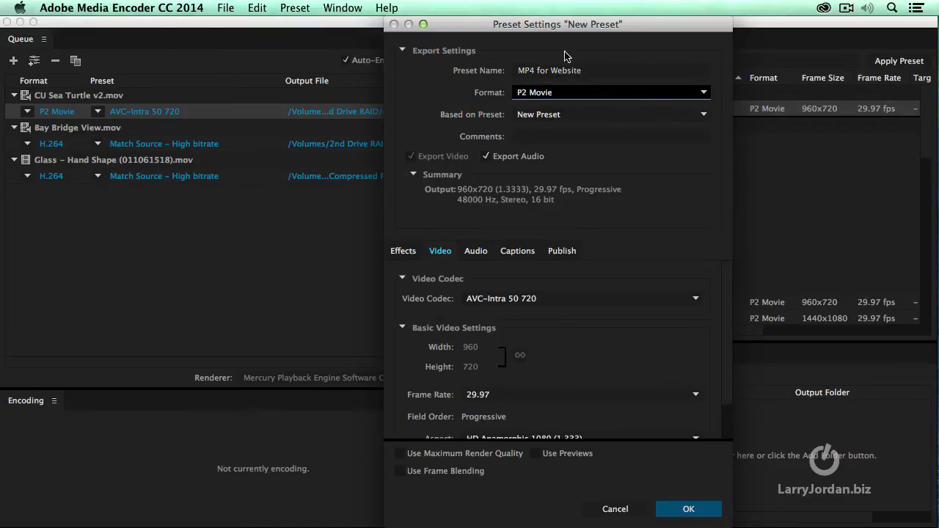
# Step: Change the preset's format from H.264 to QuickTime and check the Based on Preset list
pyautogui.click(595, 97)
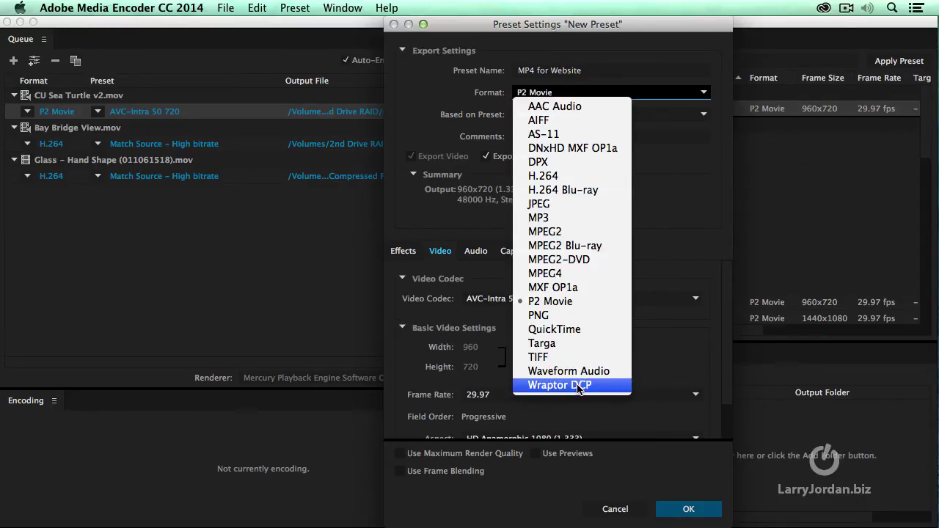
pyautogui.click(598, 176)
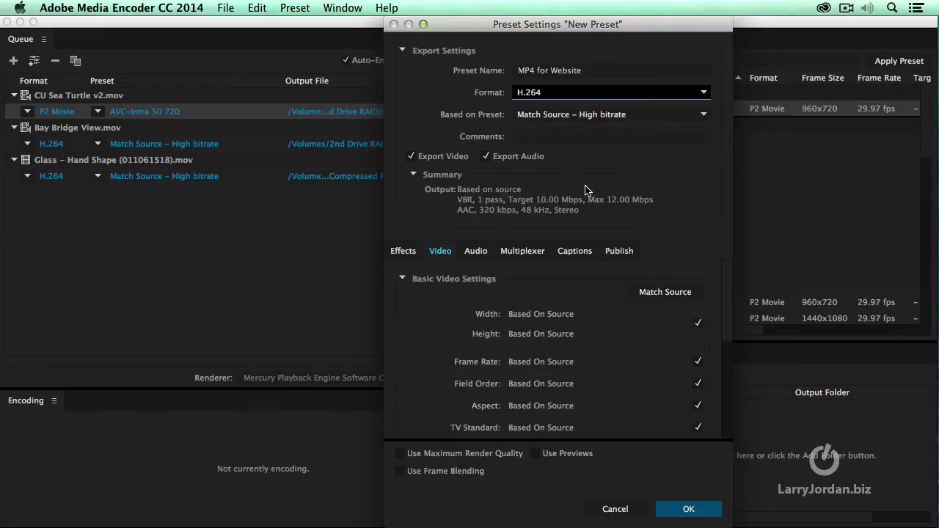
pyautogui.click(608, 95)
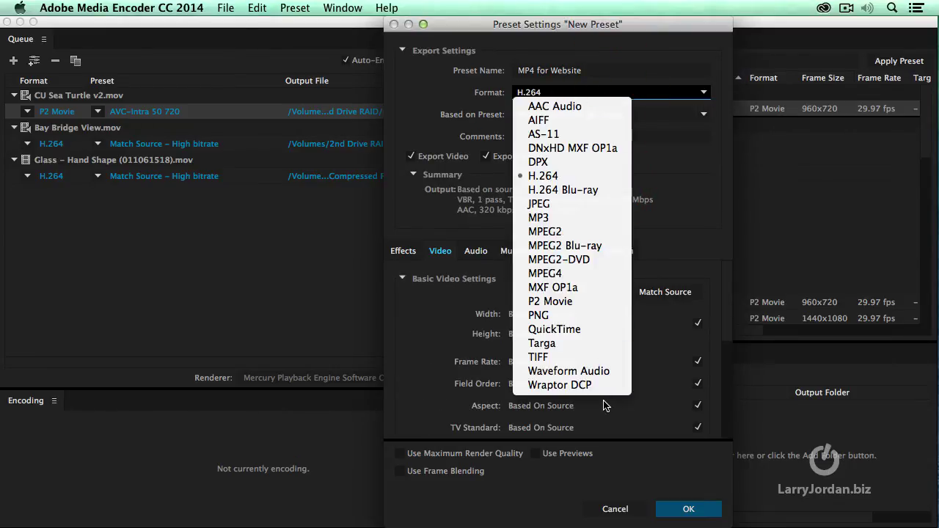
pyautogui.click(603, 330)
pyautogui.click(608, 116)
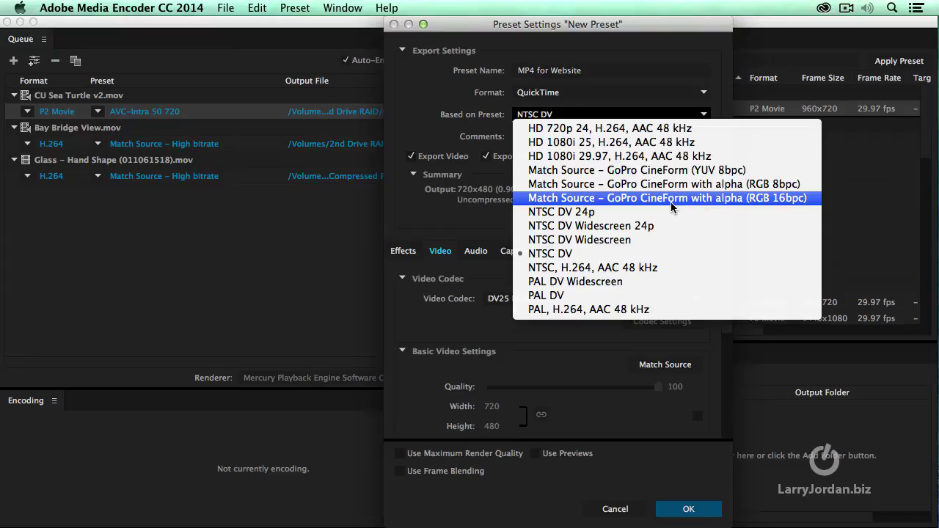
# Step: Keep QuickTime, base the preset on Match Source – GoPro CineForm (YUV 8bpc), and view its Publish options
pyautogui.click(597, 95)
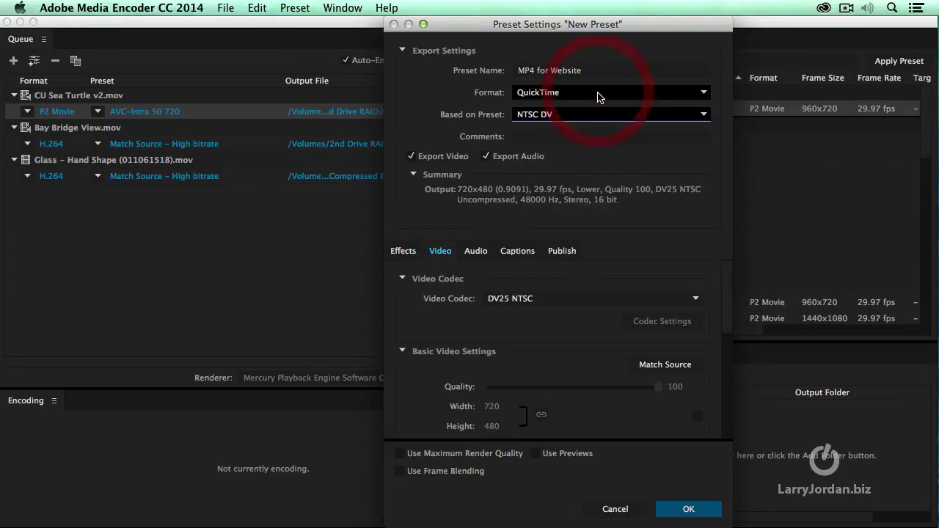
pyautogui.click(598, 94)
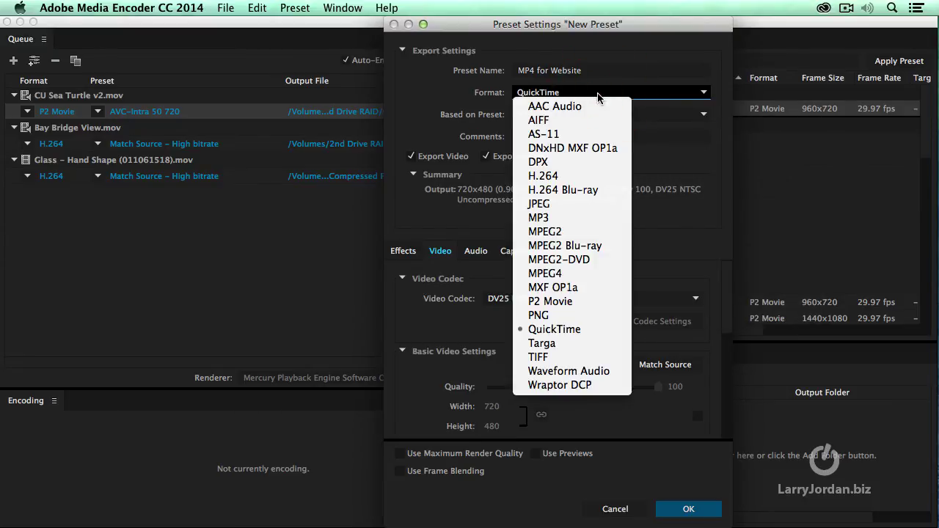
pyautogui.click(592, 333)
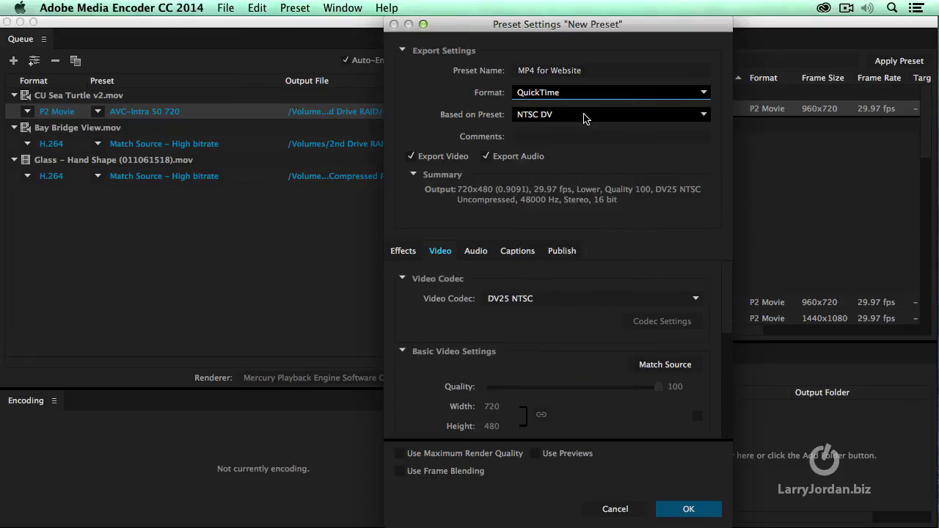
pyautogui.click(584, 118)
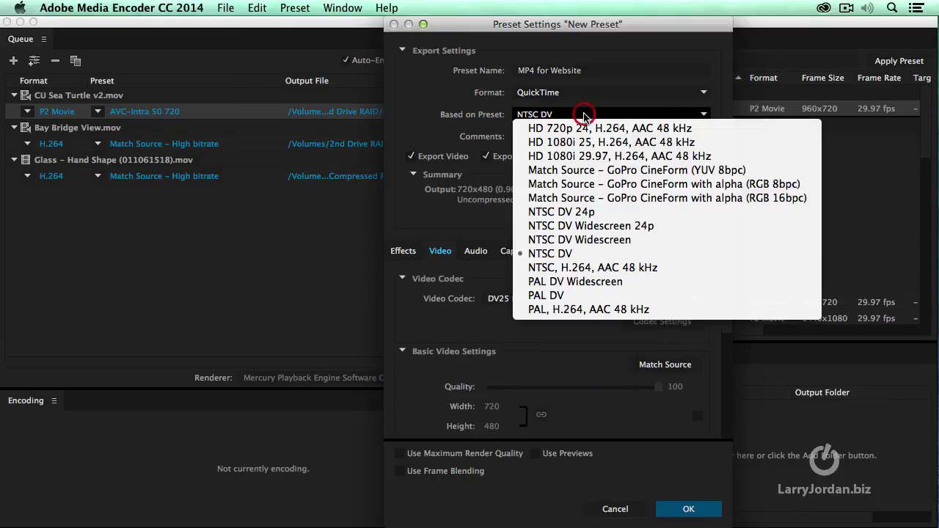
pyautogui.click(627, 174)
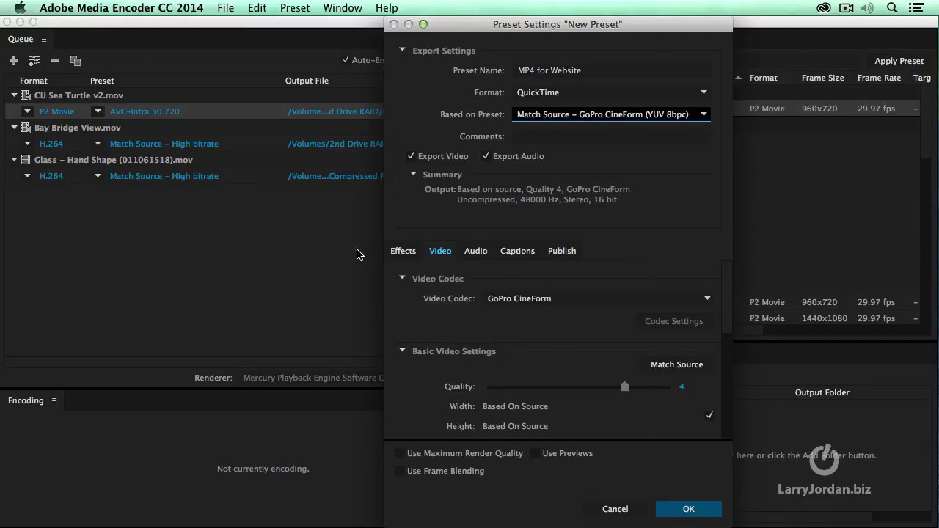
pyautogui.click(567, 252)
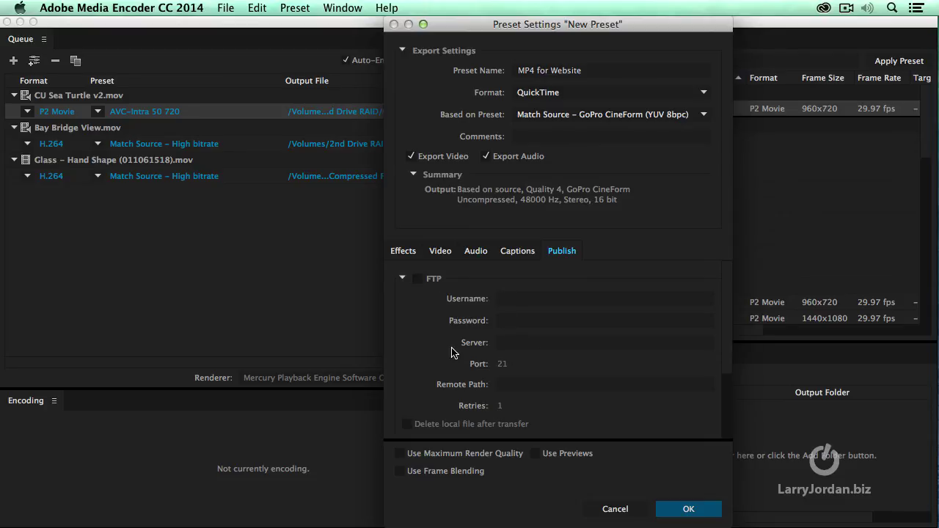
pyautogui.scroll(-5, 420, 335)
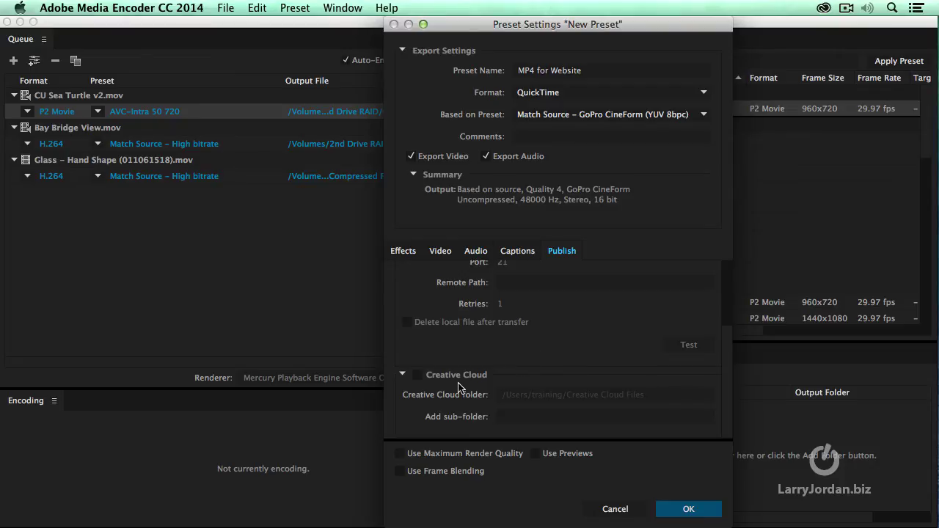
pyautogui.scroll(1, 506, 368)
pyautogui.scroll(3, 506, 368)
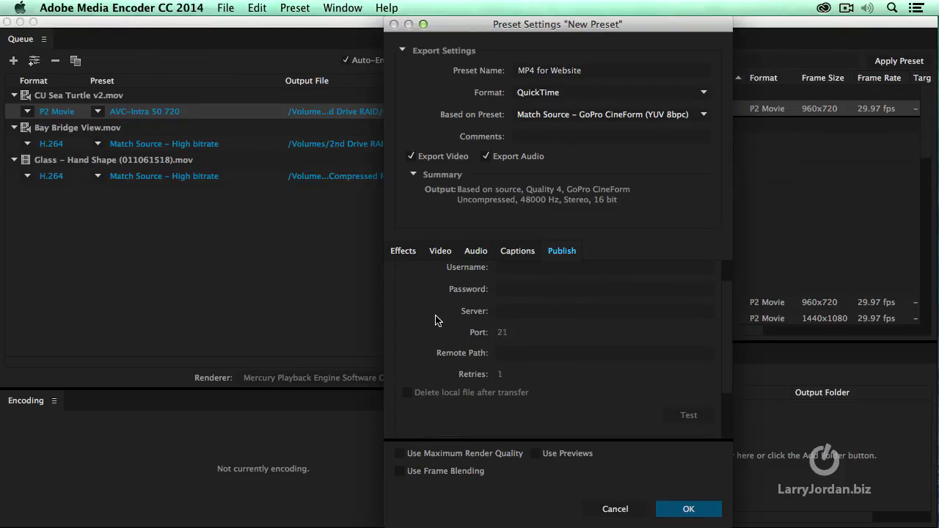
pyautogui.scroll(2, 433, 320)
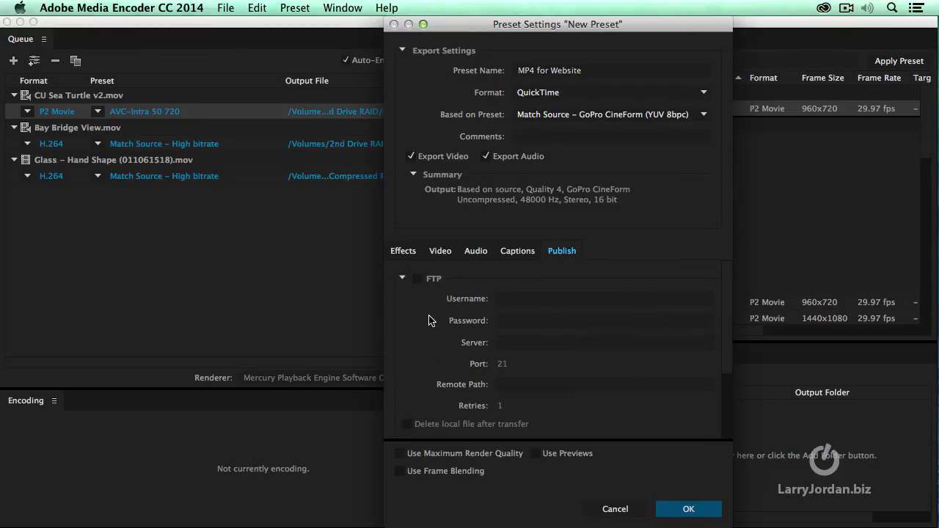